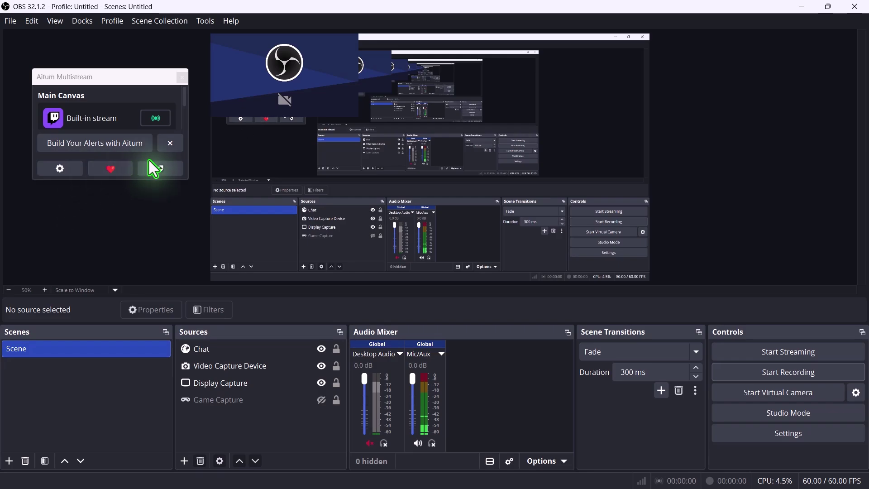
Enlarge the Aitum Multistream dock to show all Main Canvas outputs and start the Kick output
scroll(186, 96, down, 2)
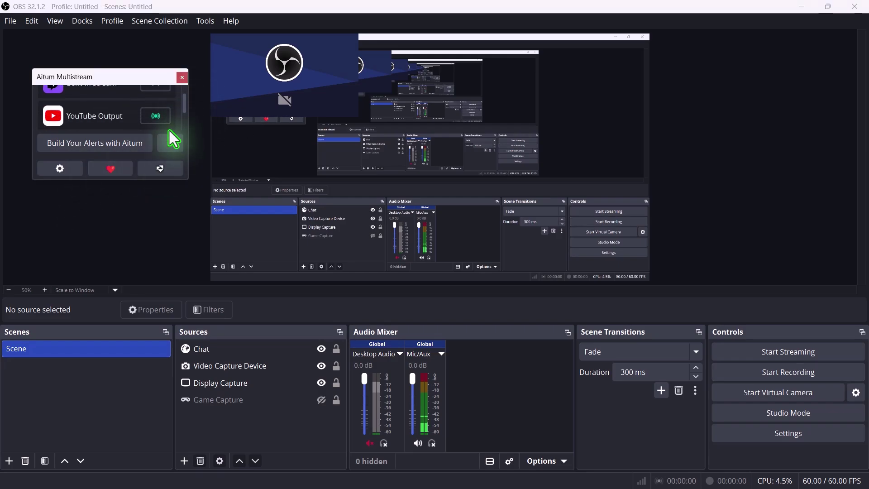
scroll(169, 131, up, 1)
drag(134, 182, 132, 281)
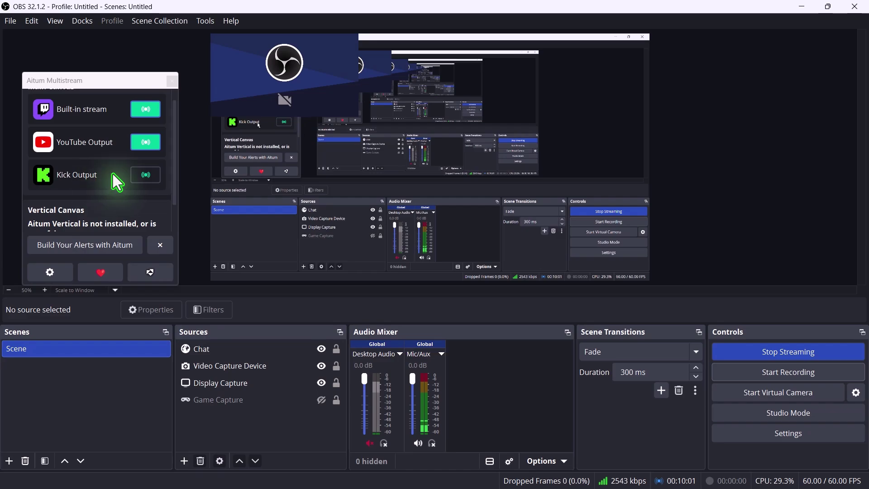
click(144, 179)
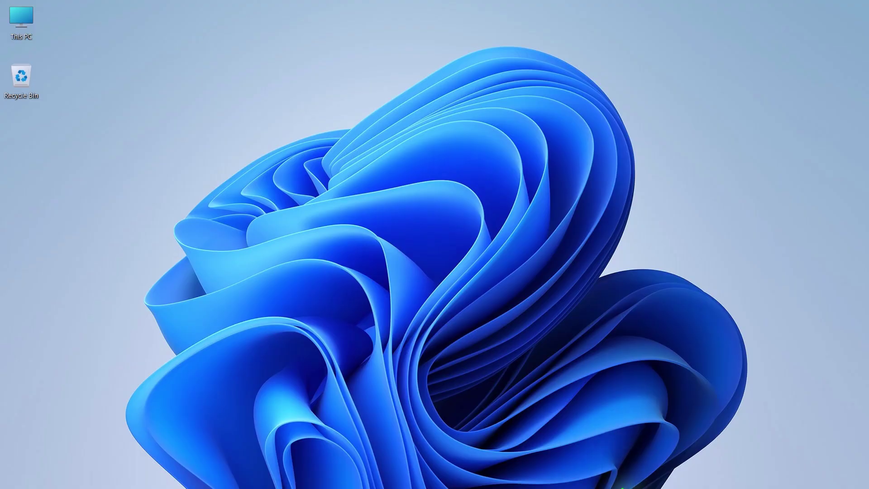
Switch to Chrome, search Google for "Aitum Multistream Plugin" and open its OBS Forums page
click(592, 475)
click(288, 47)
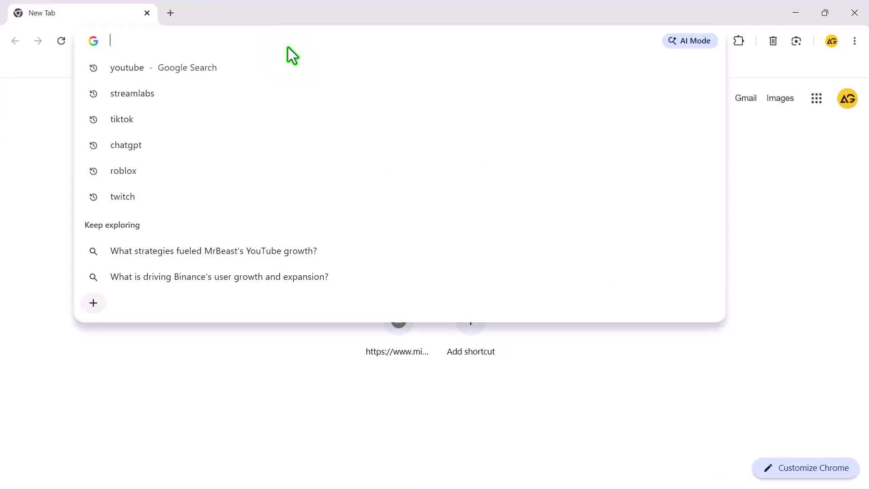
text(Aitum Multistream Plugin)
key(Return)
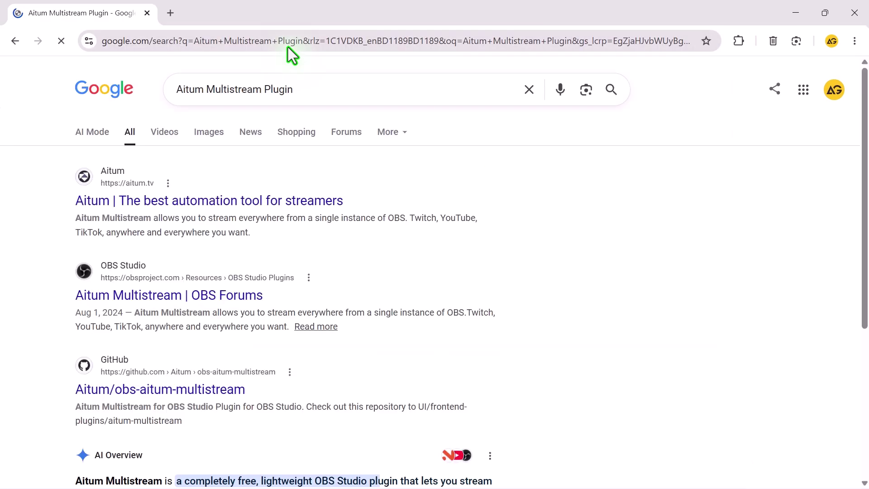
click(183, 300)
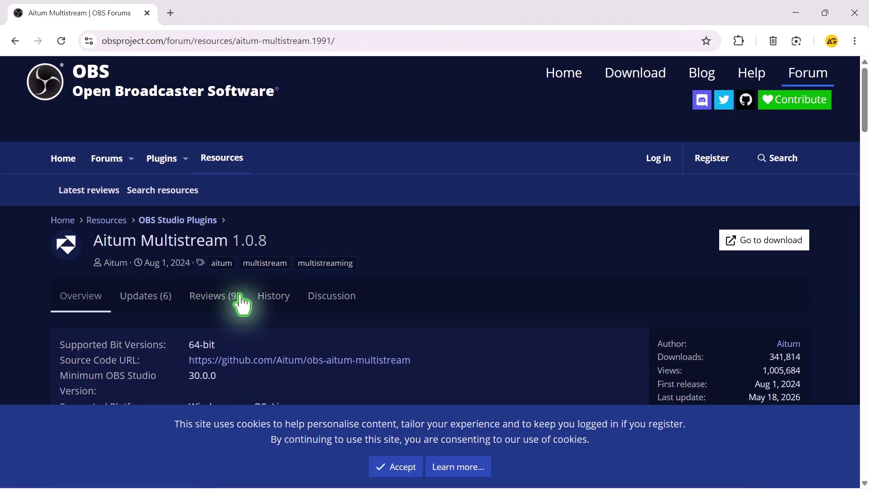
Download aitum-multistream-windows-installer.exe to the Downloads folder, accepting the site's cookies and dismissing the donation request
click(766, 241)
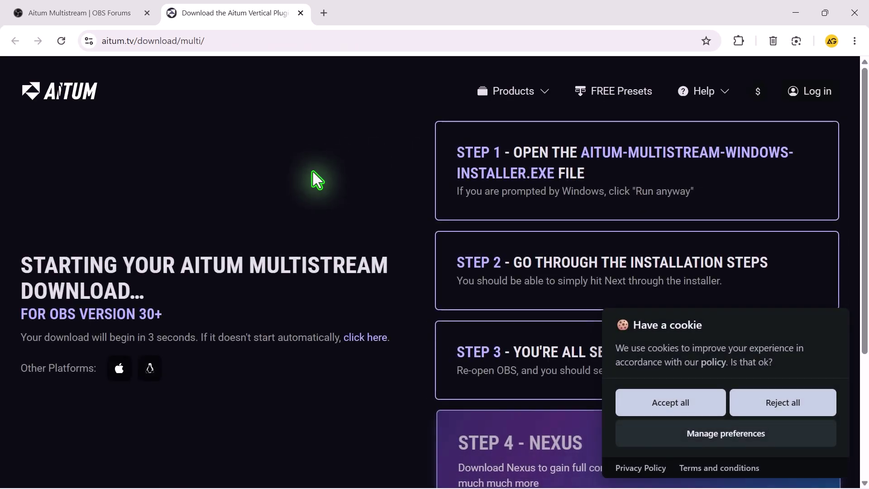
click(693, 409)
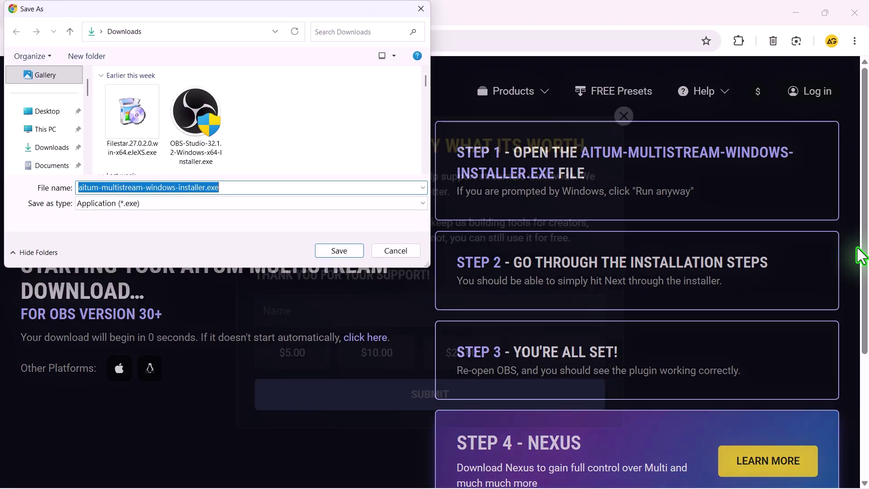
click(327, 251)
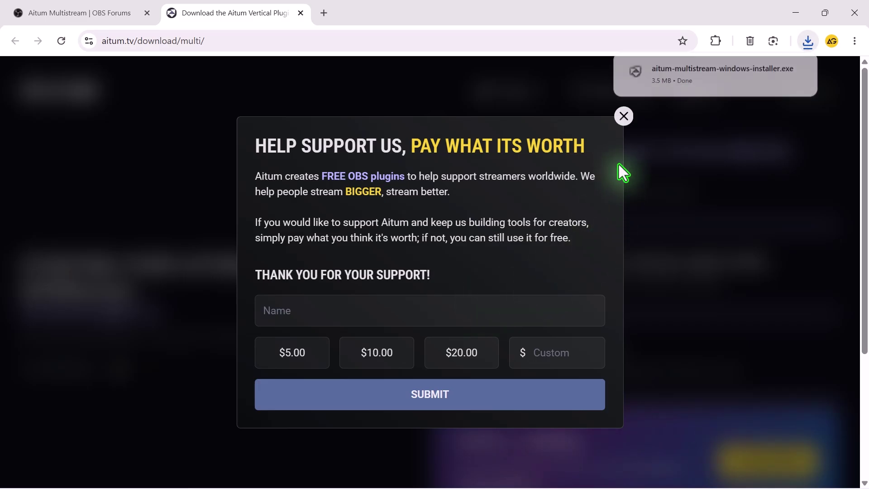
click(623, 118)
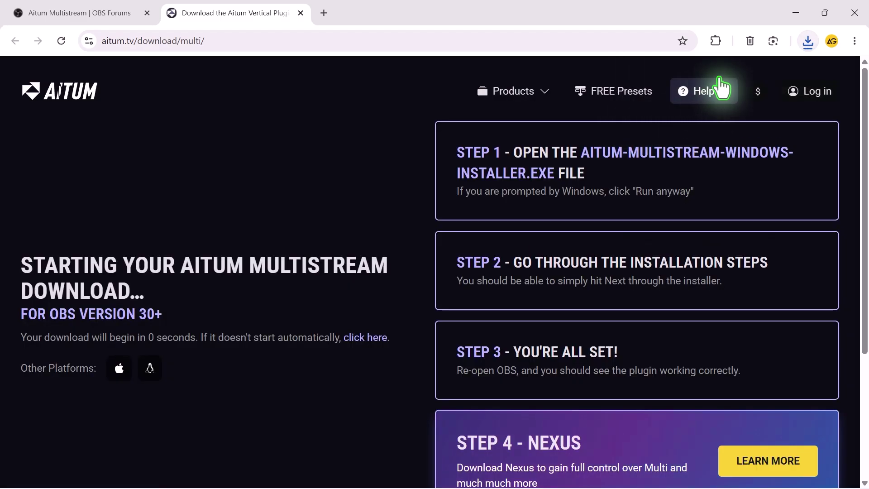
Run the downloaded installer and install aitum-multistream into C:\Program Files\obs-studio
click(808, 43)
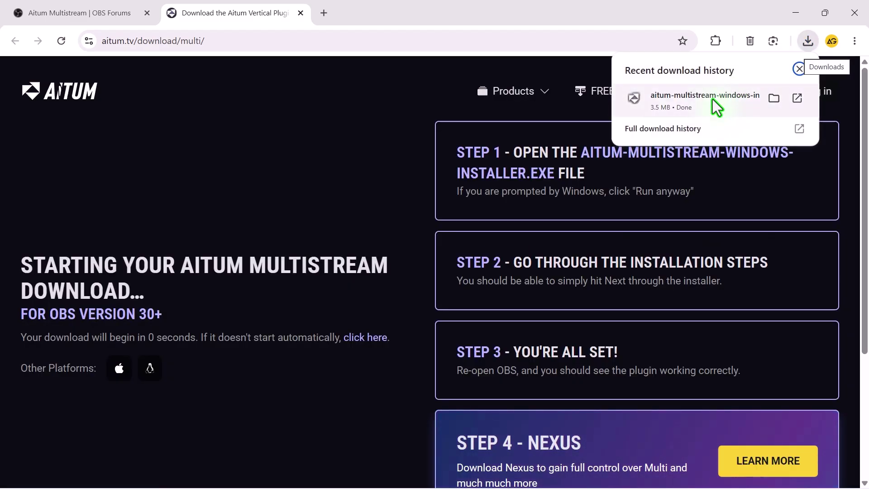
click(713, 100)
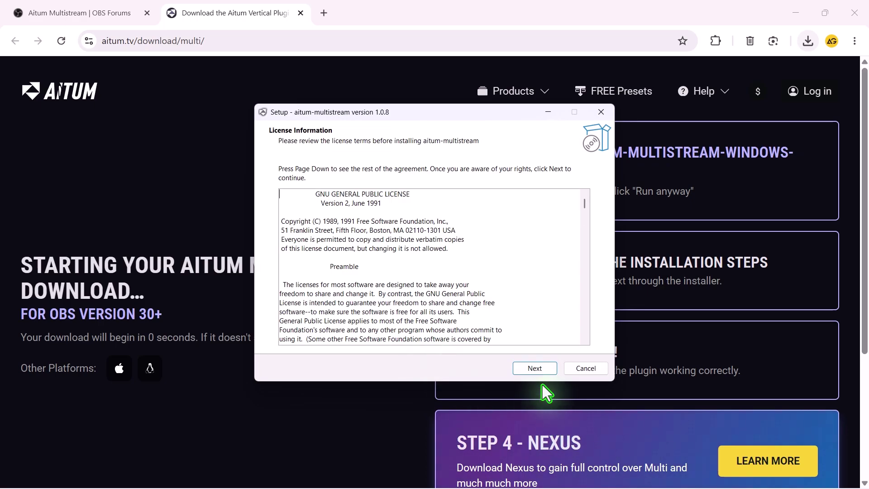
click(534, 368)
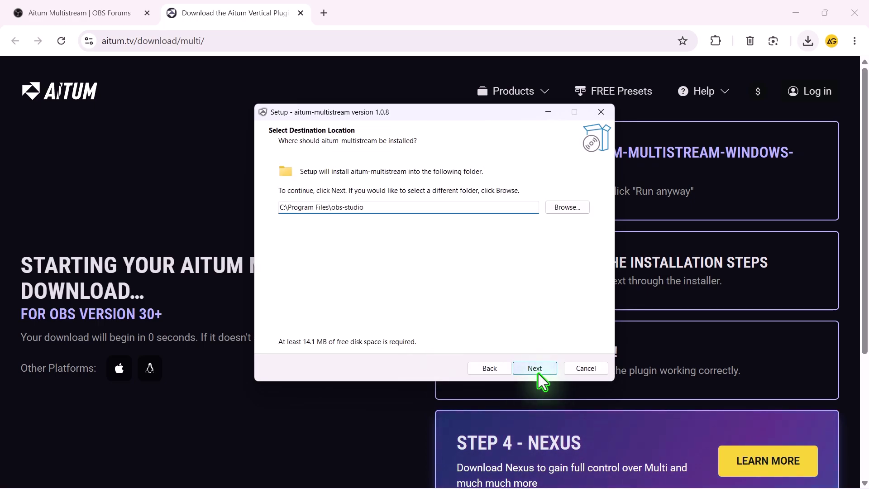
click(535, 368)
click(539, 372)
click(539, 372)
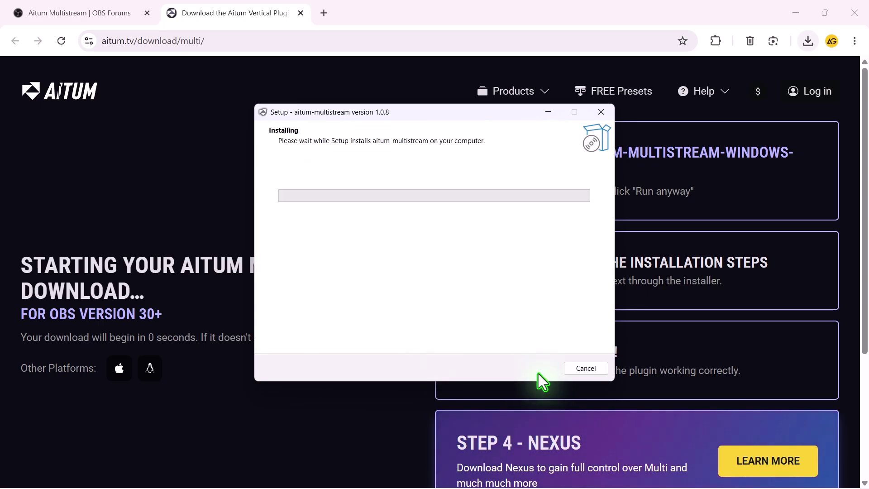
click(525, 369)
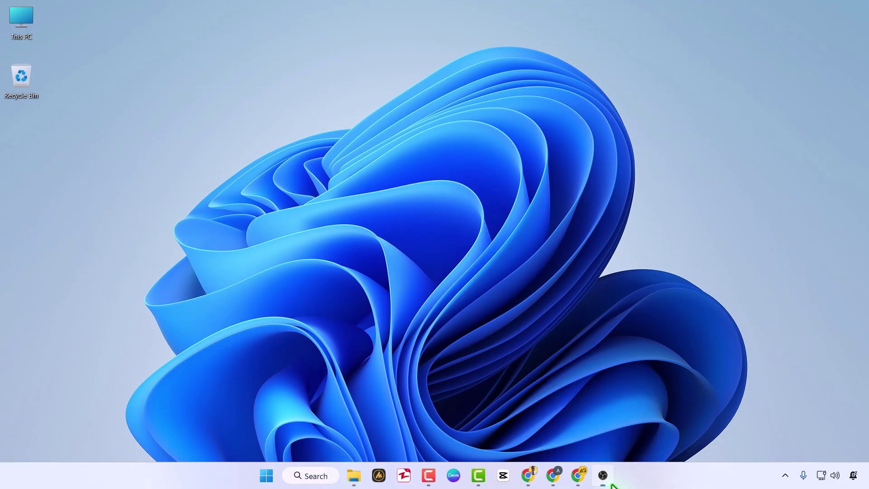
Close the running OBS Studio and relaunch OBS Studio (64bit) so the plugin loads
click(602, 475)
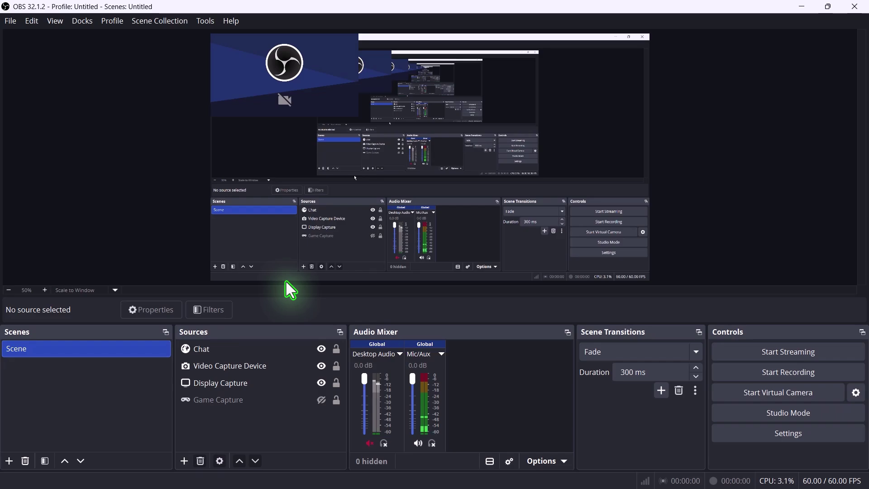
click(855, 6)
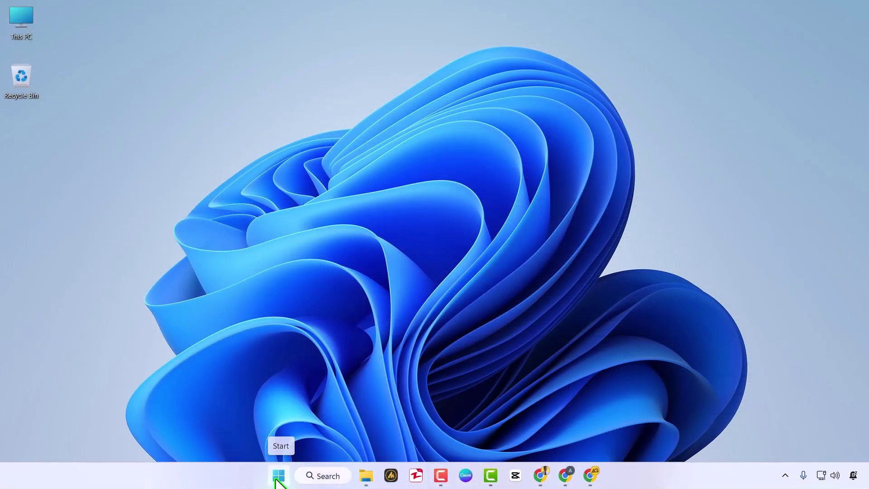
click(279, 477)
text(obs)
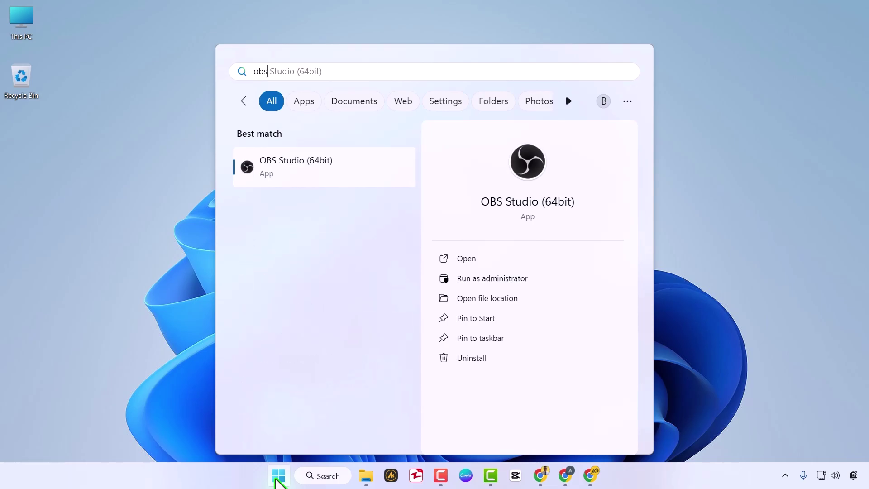
click(304, 165)
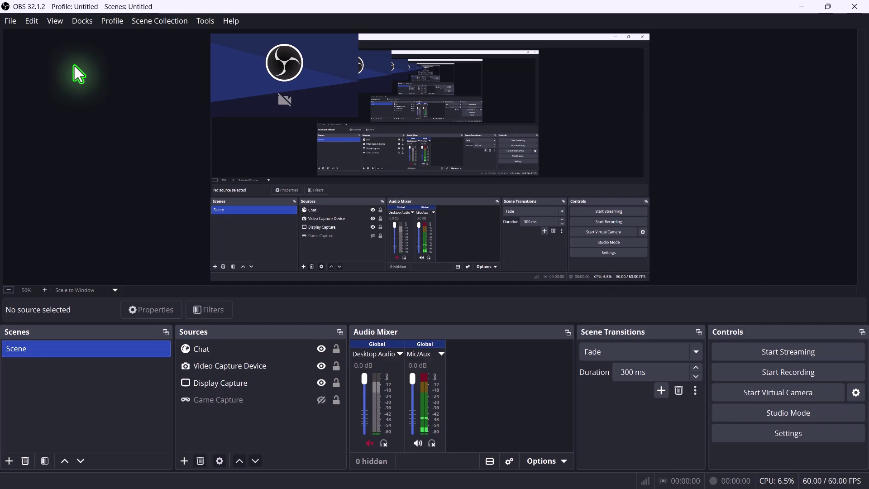
Show the Aitum Multistream dock and start adding a YouTube output for the Main Canvas in its settings
click(77, 21)
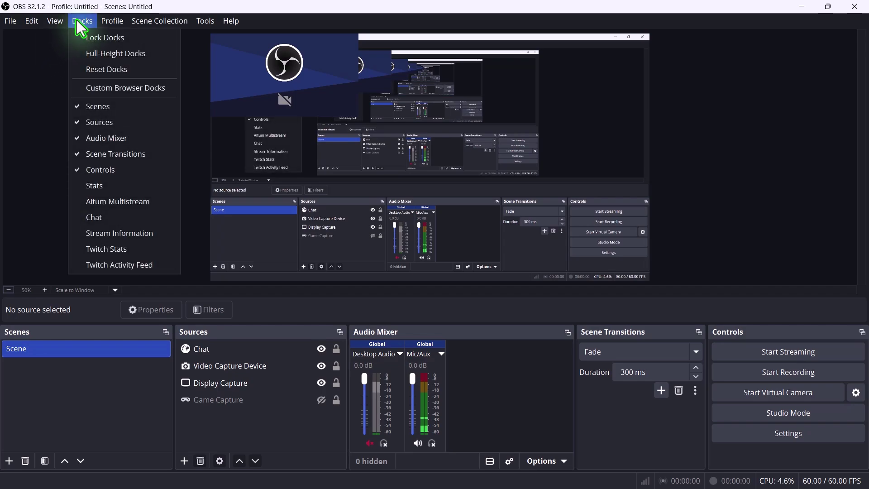
click(120, 201)
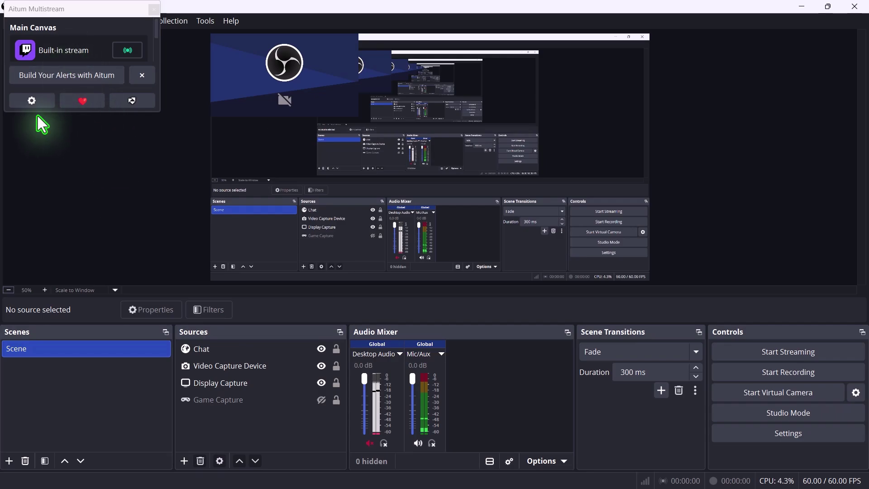
click(28, 105)
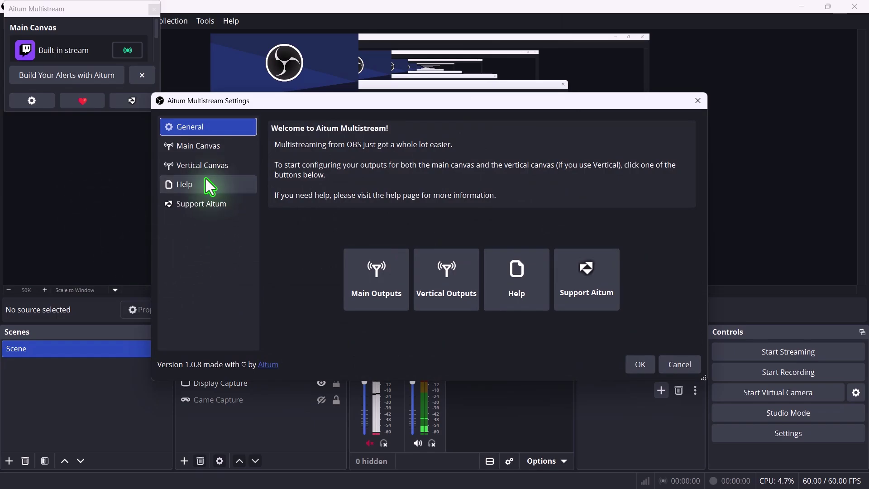
click(197, 148)
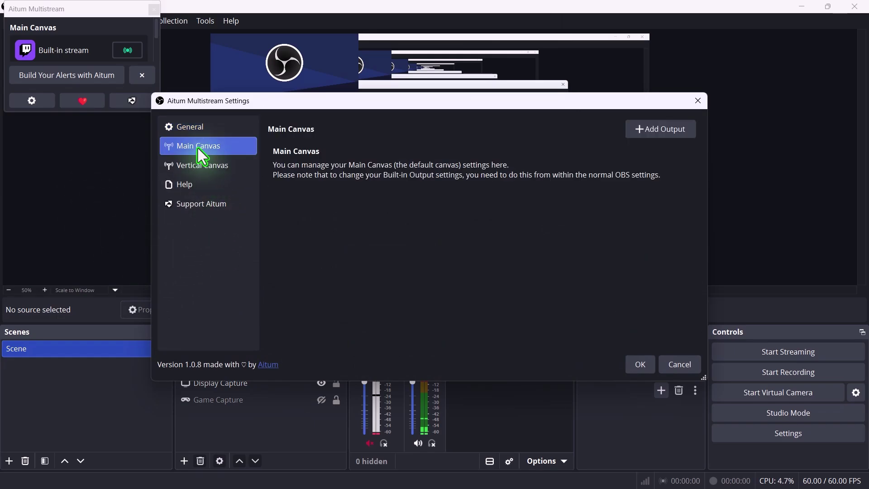
click(642, 128)
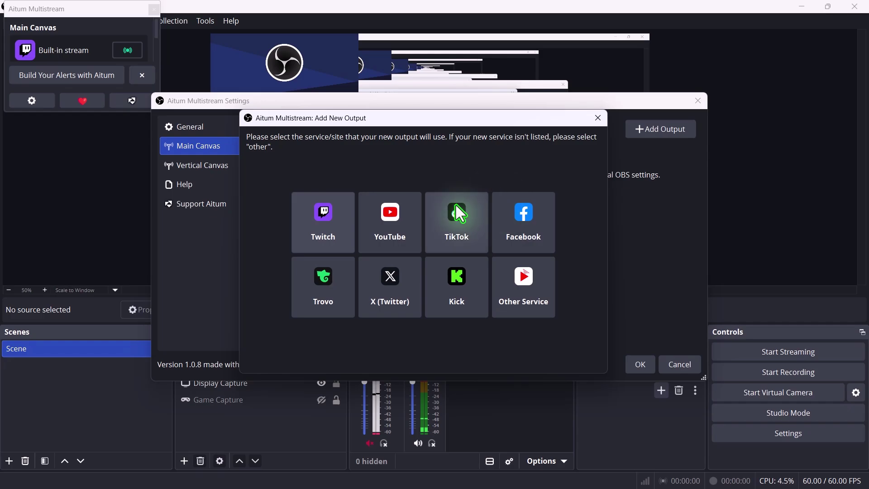
click(398, 234)
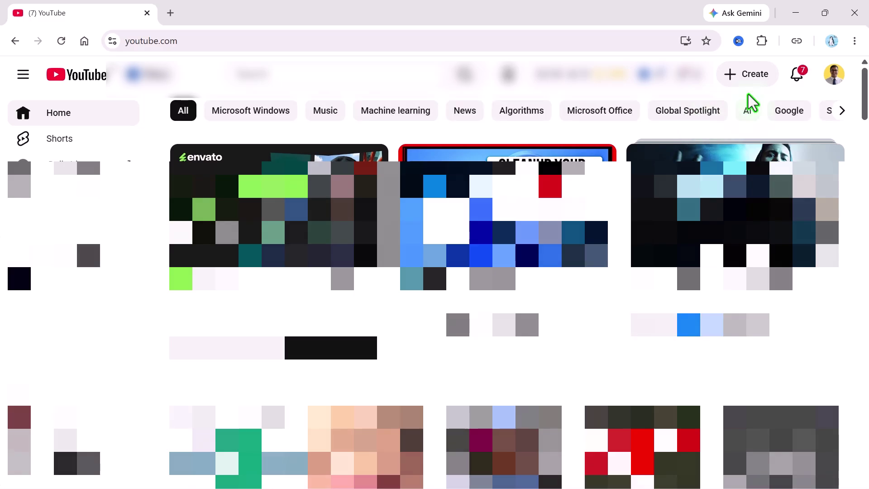
Switch to YouTube, request live streaming access and set up a stream to go live now through streaming software
click(747, 76)
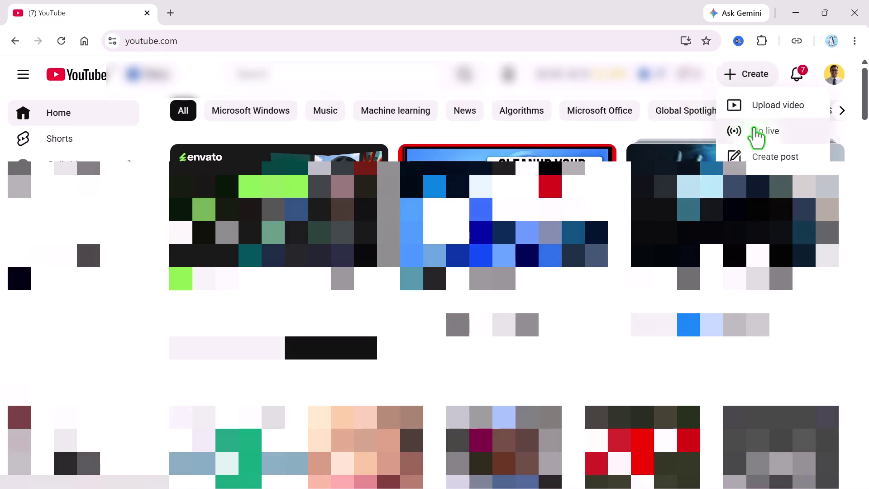
click(747, 130)
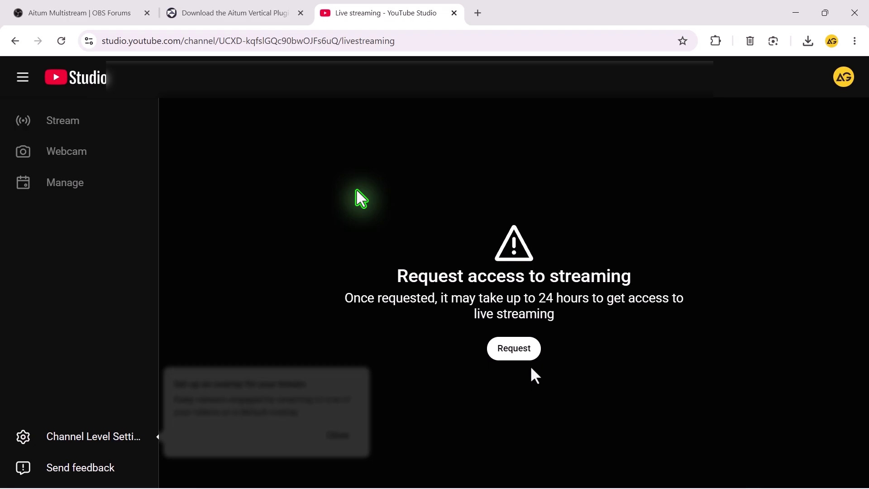
click(516, 356)
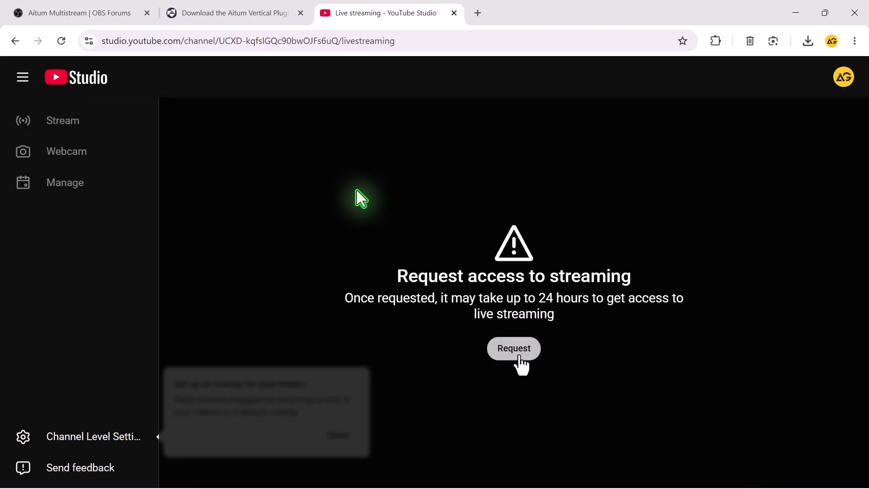
click(547, 358)
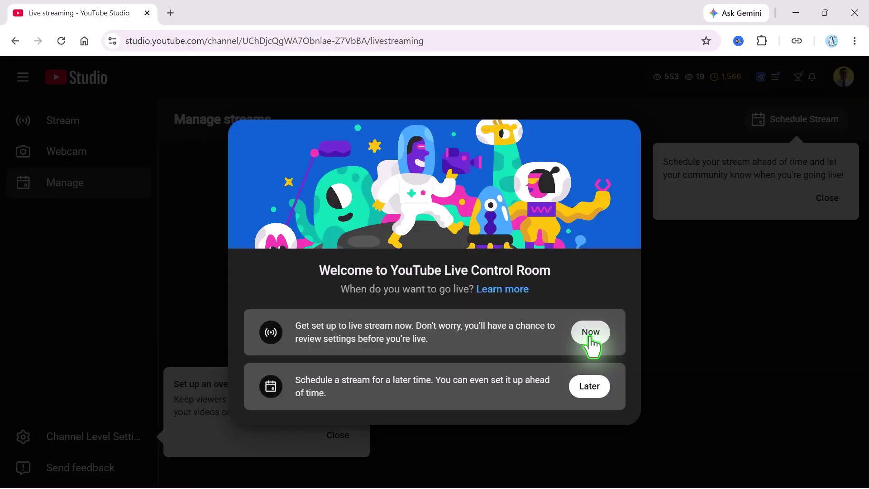
click(588, 333)
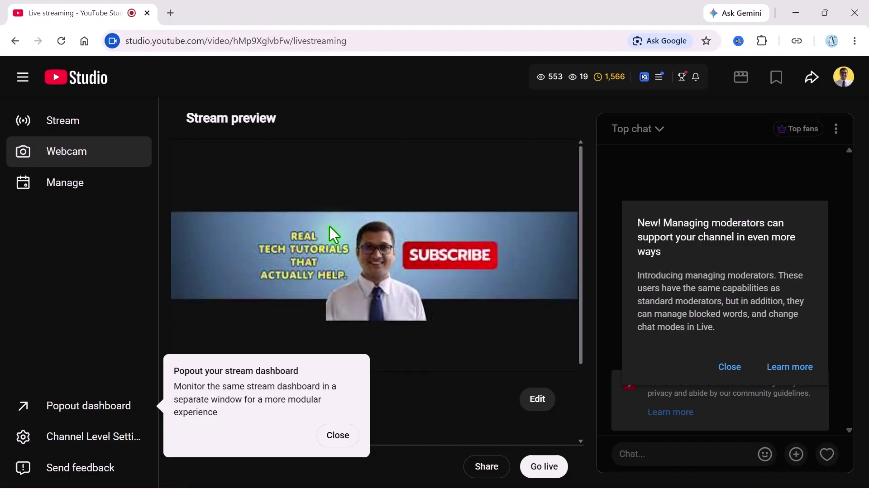
click(59, 123)
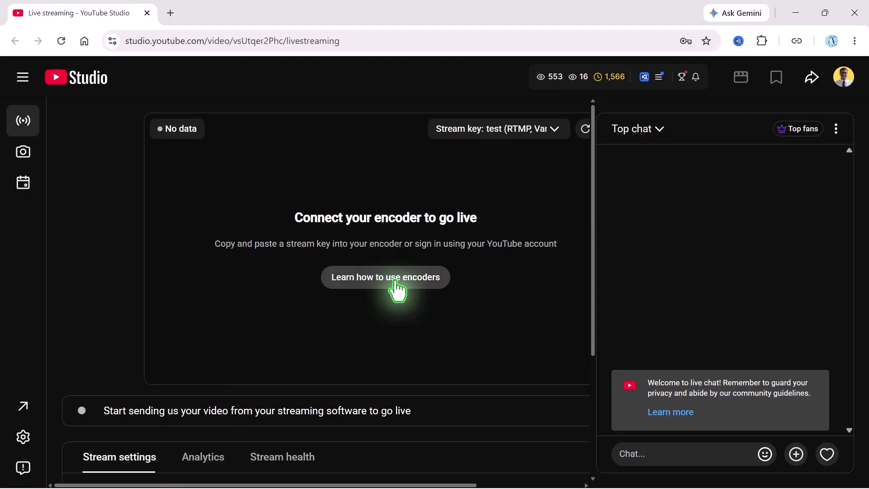
Copy the stream key from YouTube's stream setup help and create the YouTube output in Aitum Multistream with it
click(396, 287)
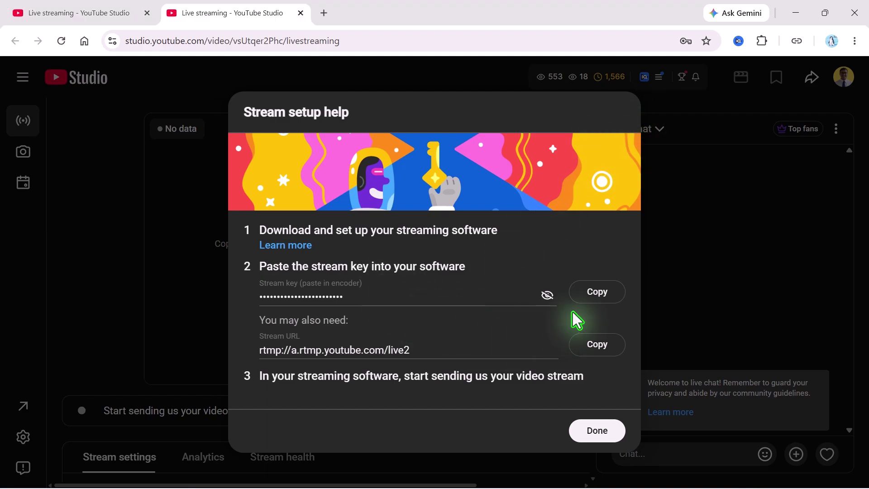
click(591, 300)
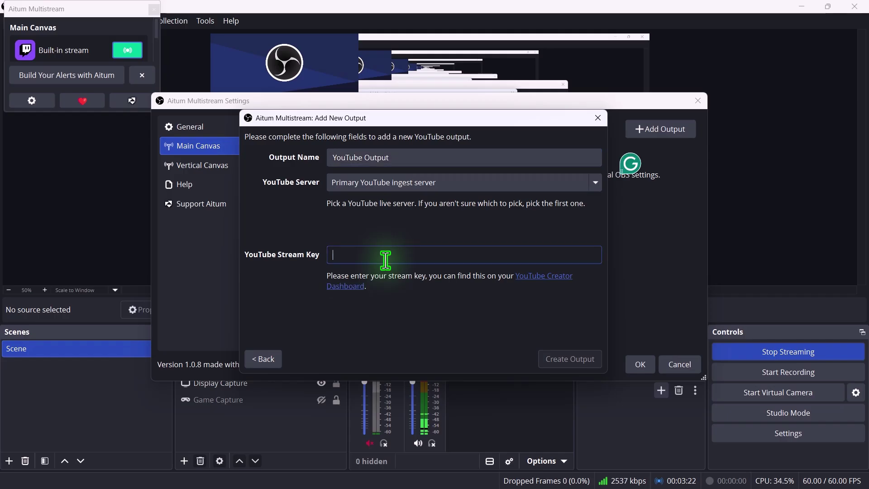
key(ctrl+v)
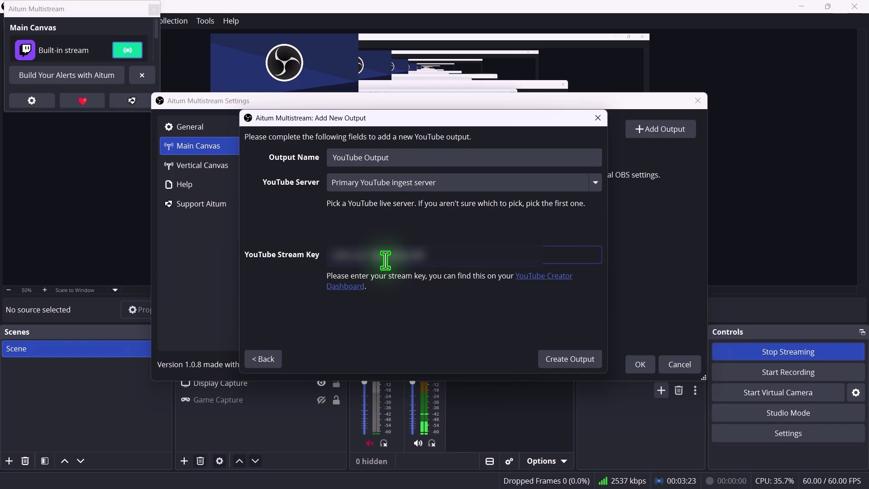
click(557, 360)
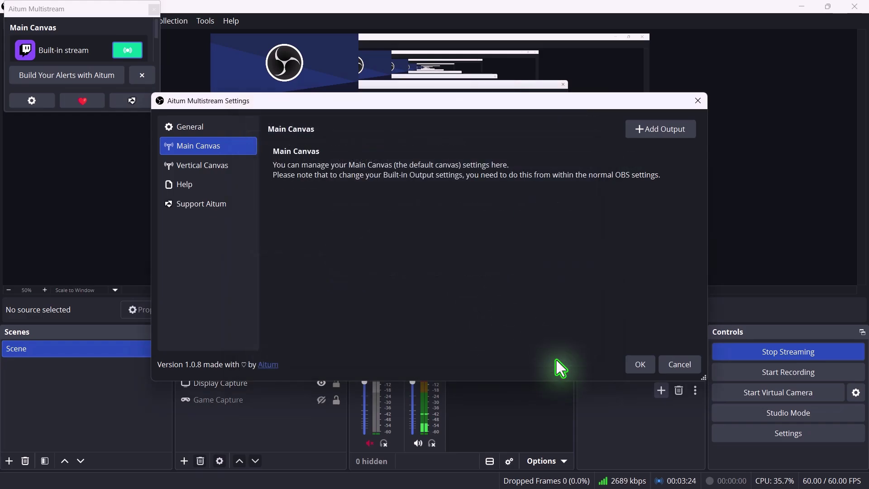
Save the Aitum Multistream settings and enlarge the plugin's dock so the YouTube output shows in the Main Canvas list
click(639, 364)
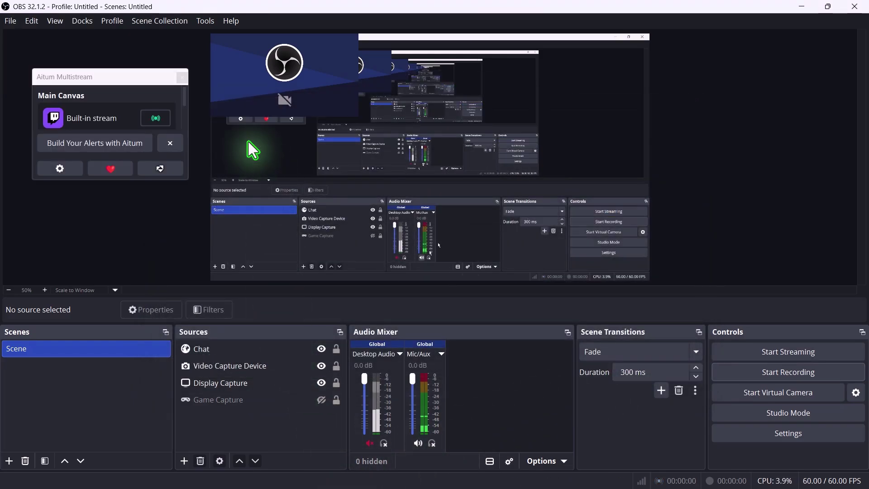
drag(186, 97, 186, 105)
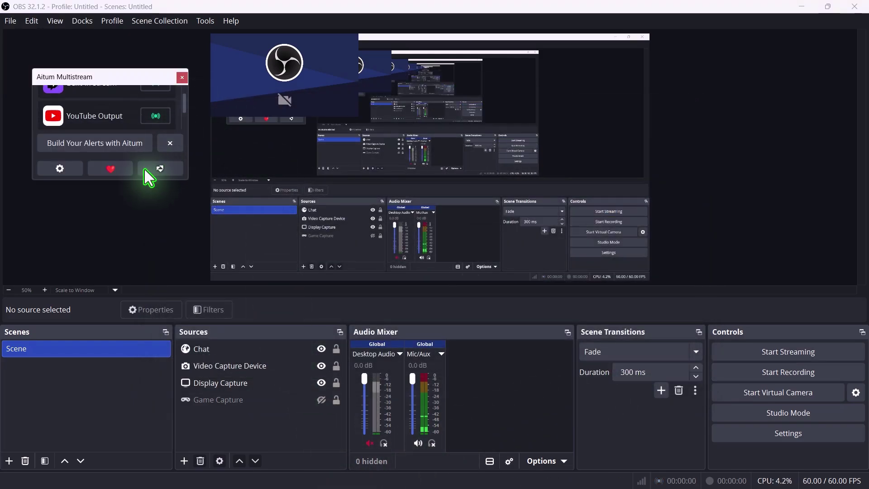
drag(134, 182, 132, 277)
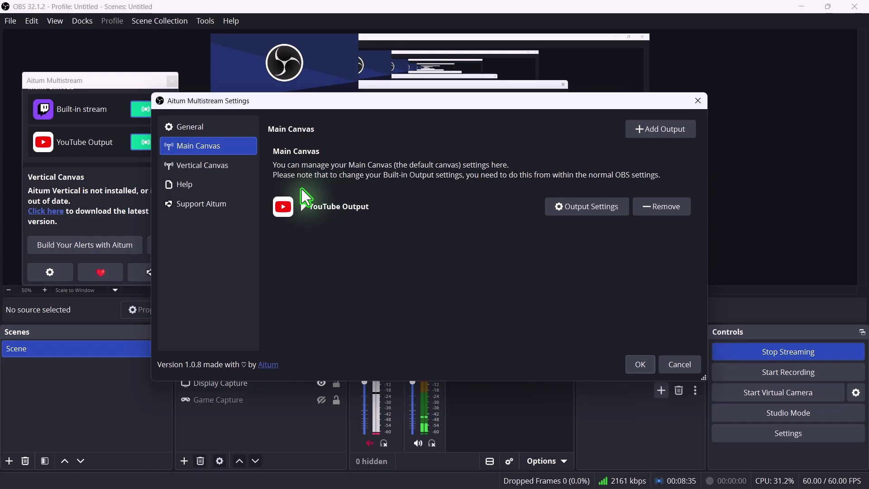
Start adding a Kick output for the Main Canvas, and switch to Kick to copy the stream key from the creator dashboard
click(640, 134)
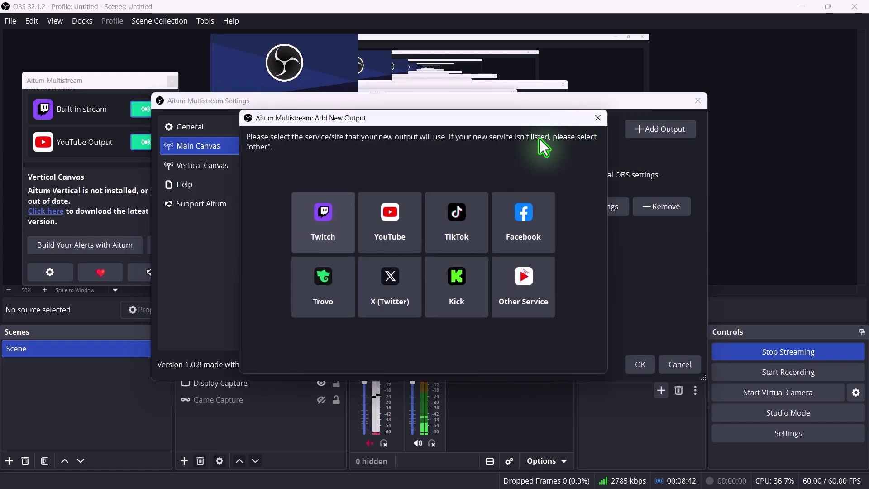
click(466, 290)
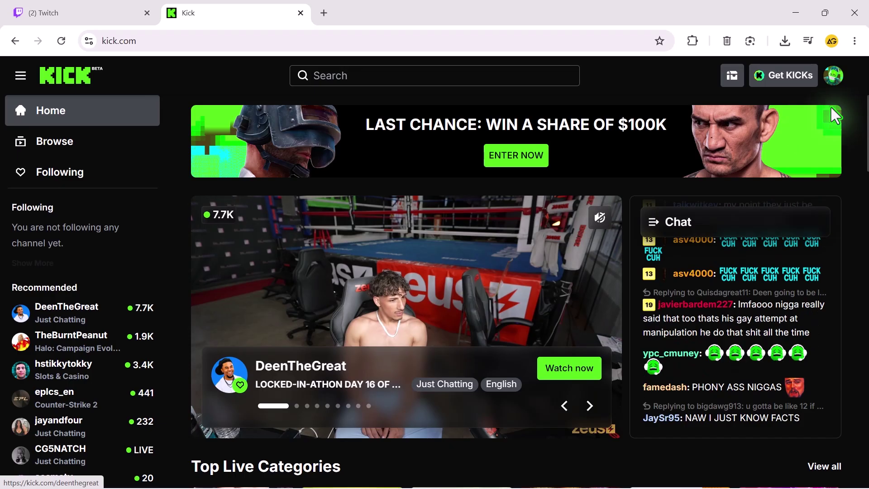
click(834, 76)
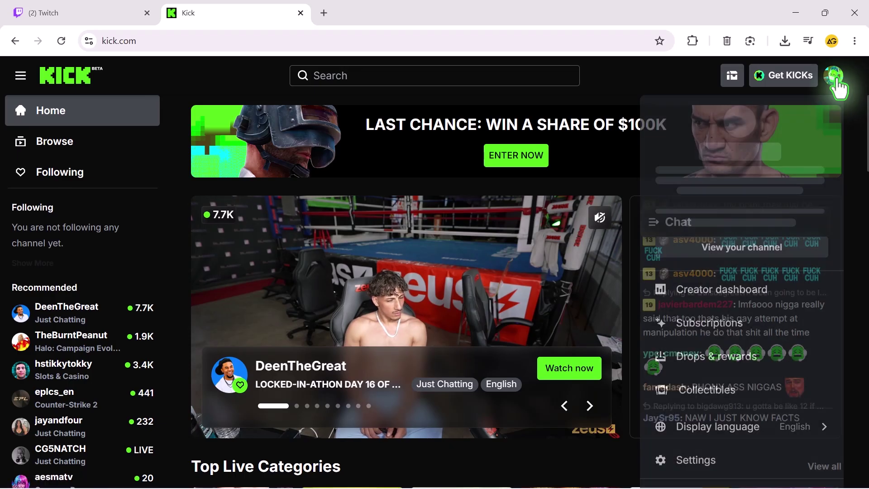
click(734, 289)
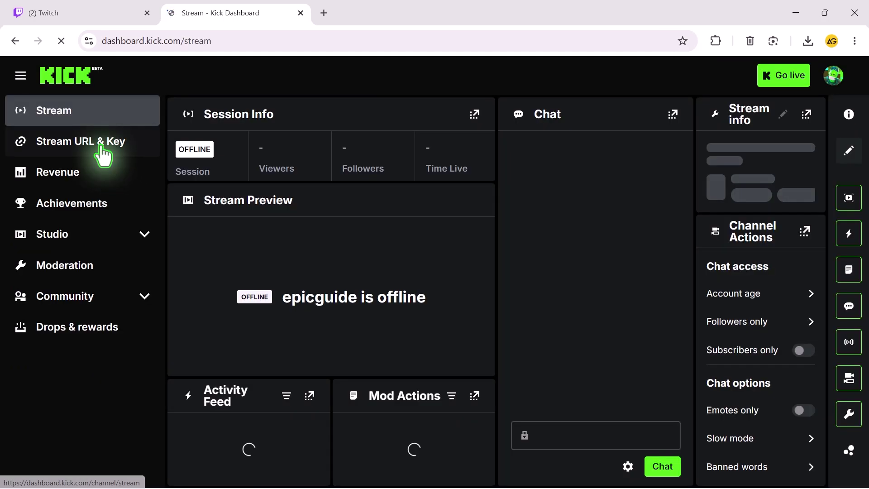
click(101, 149)
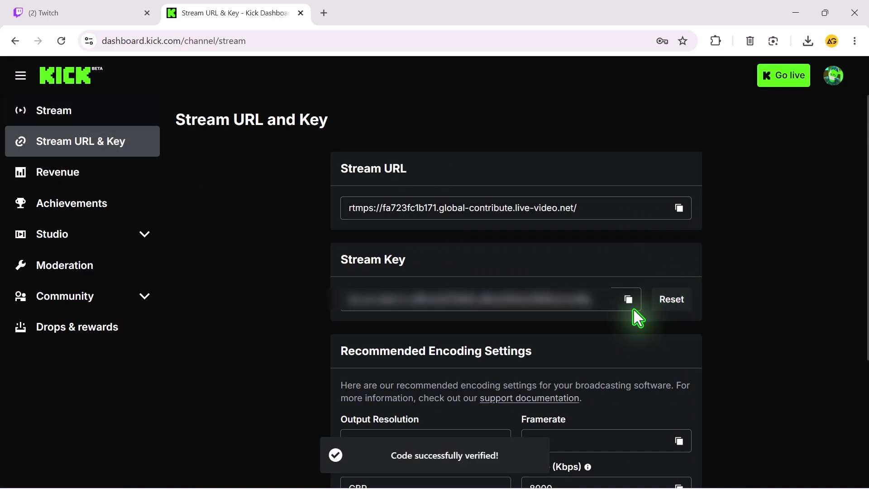
click(628, 299)
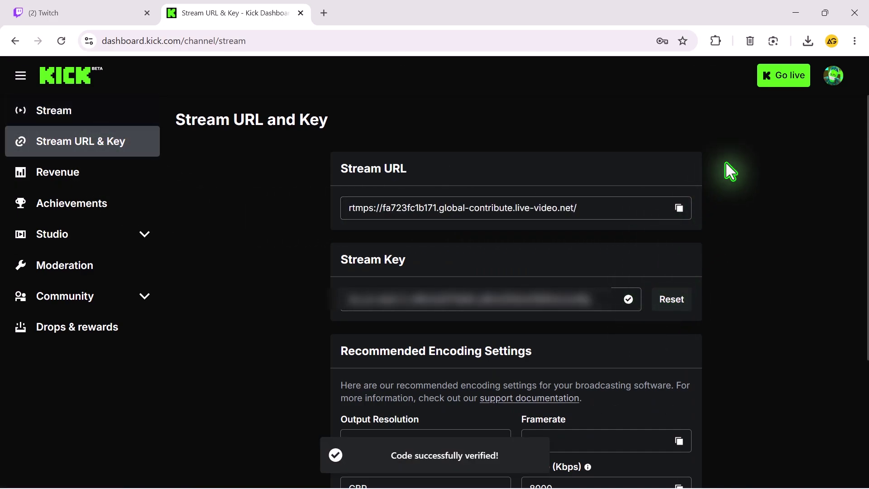
Return to OBS Studio and create the Kick output with the copied Kick stream key
click(793, 14)
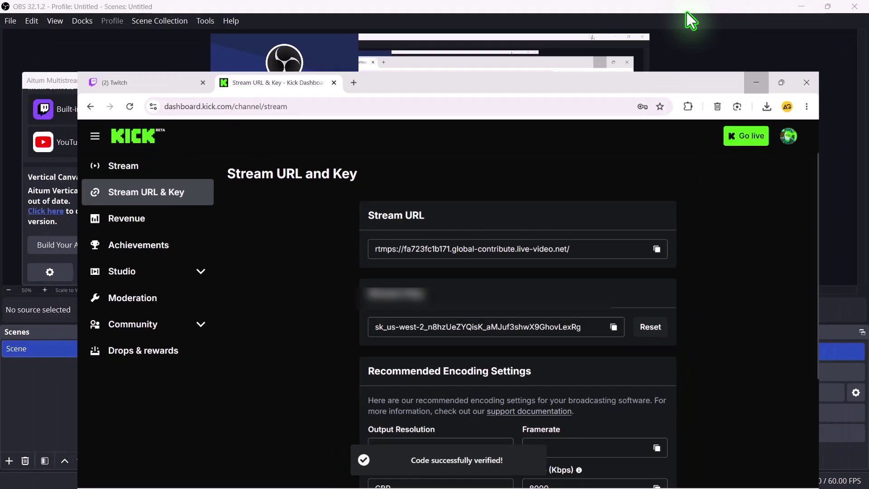
click(348, 262)
key(ctrl+v)
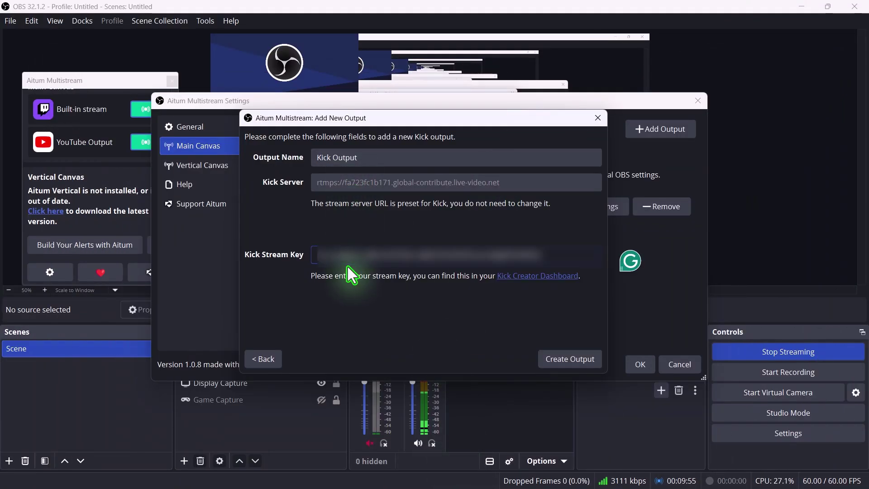
click(556, 359)
Switch to Twitch, open the stream settings in the Creator Dashboard and copy the primary stream key
click(855, 71)
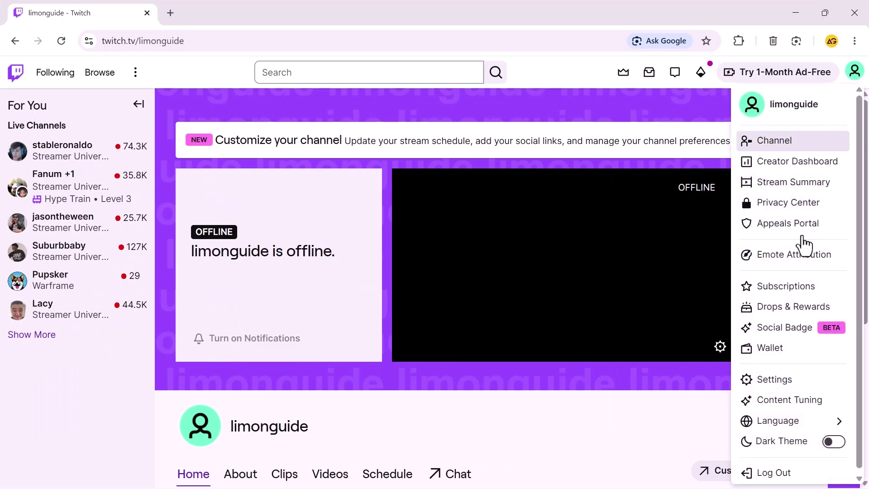
click(774, 387)
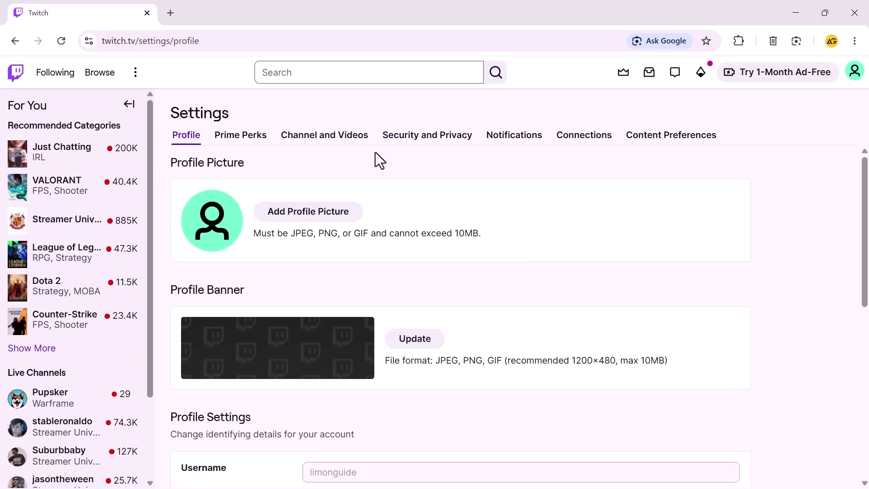
click(333, 137)
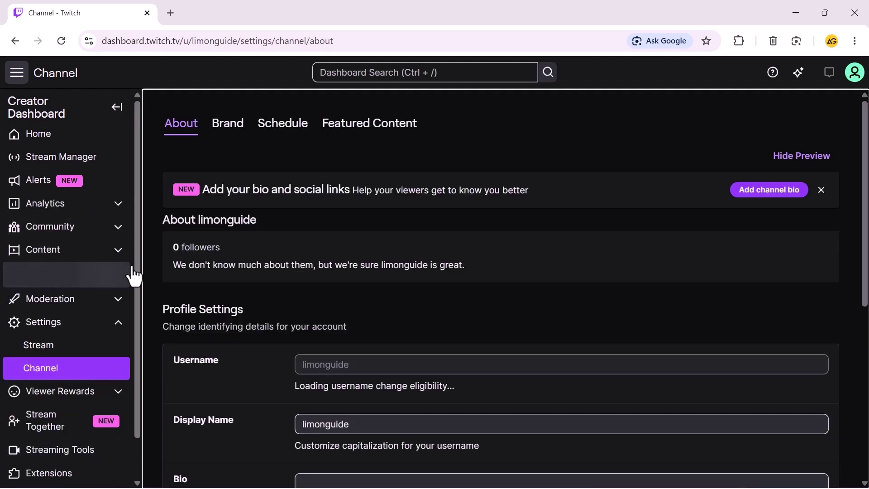
click(45, 323)
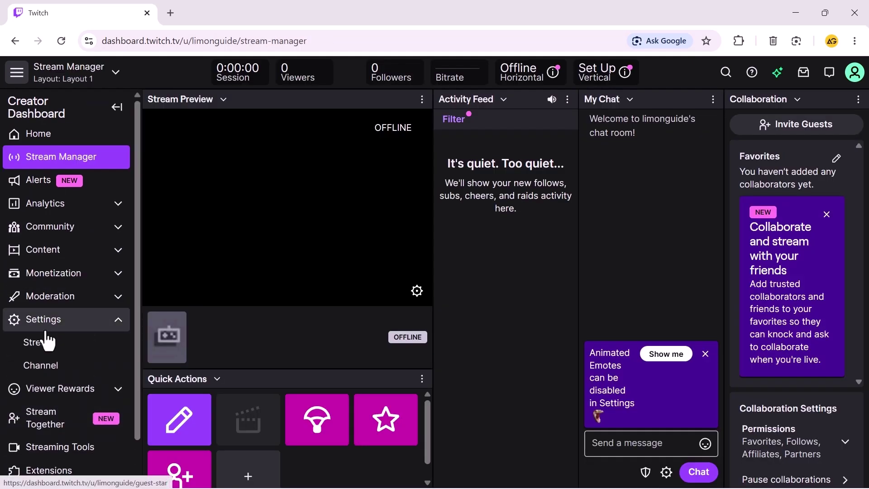
click(48, 351)
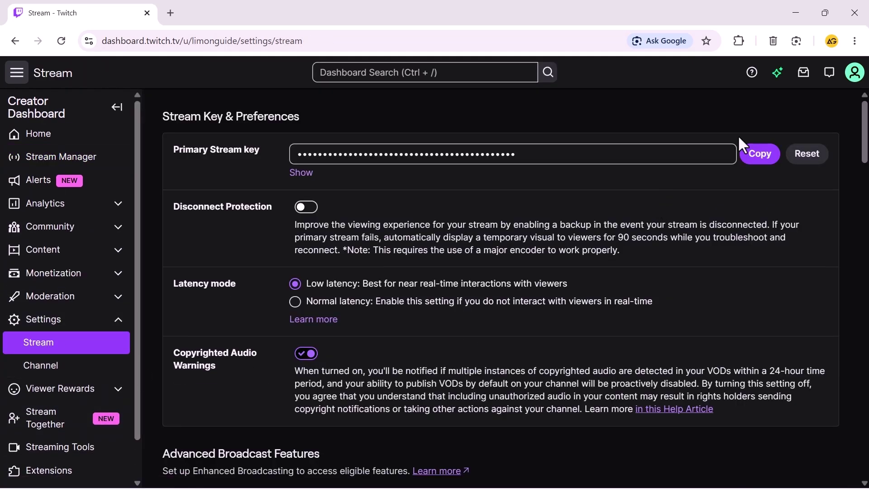
click(759, 157)
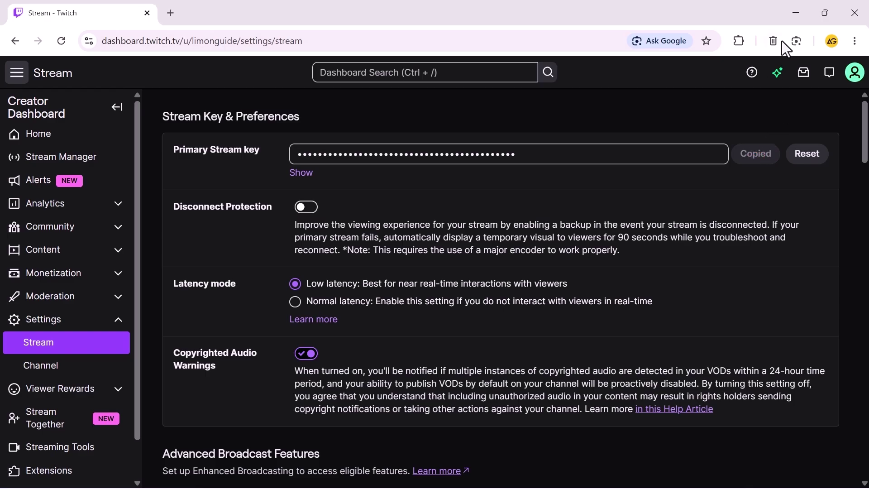
click(796, 13)
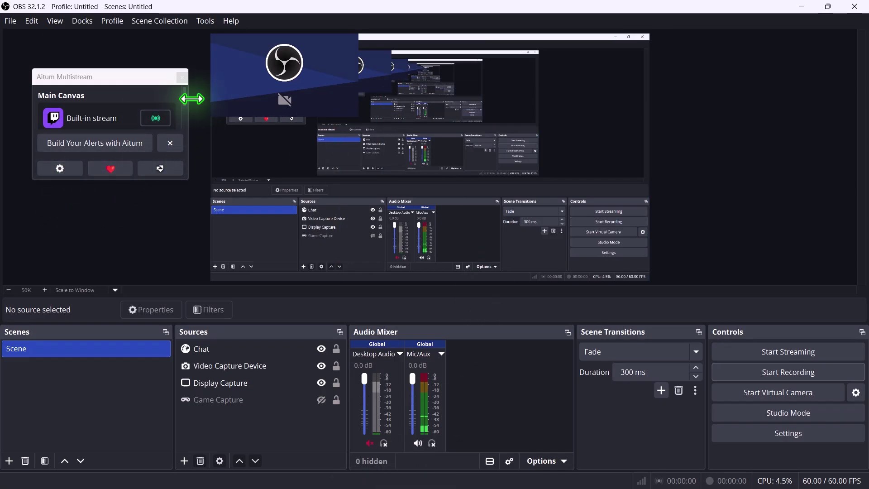
Enlarge the Aitum Multistream dock in OBS Studio and start both the built-in Twitch stream and the YouTube output
drag(187, 96, 186, 100)
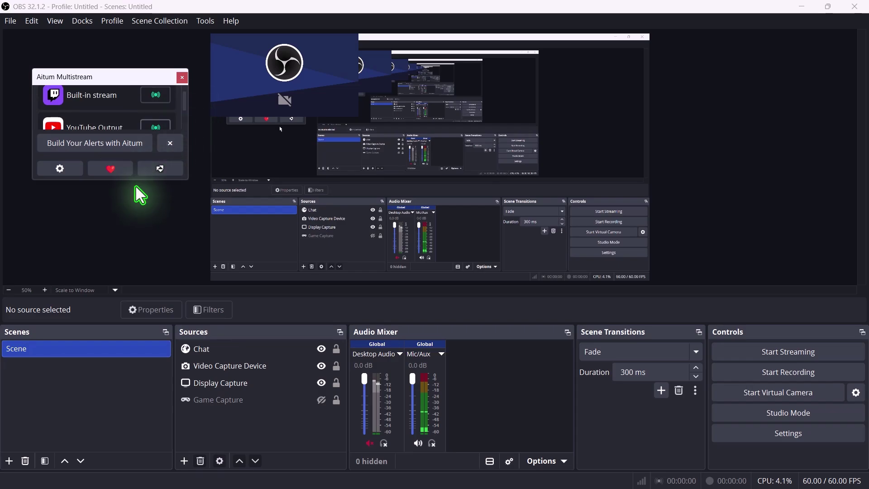
drag(133, 182, 265, 291)
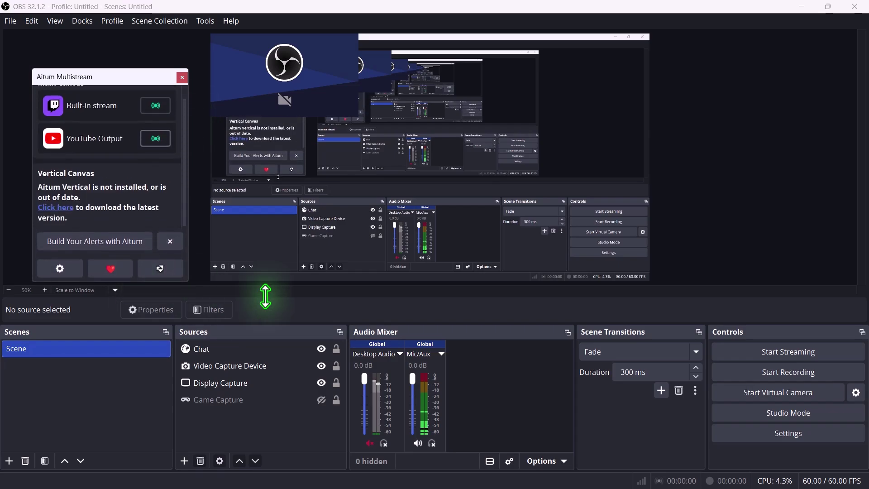
click(790, 352)
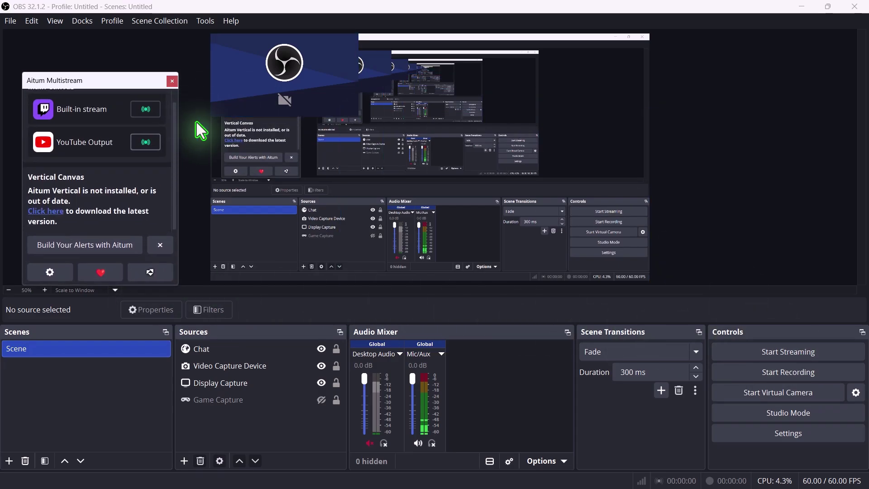
click(138, 145)
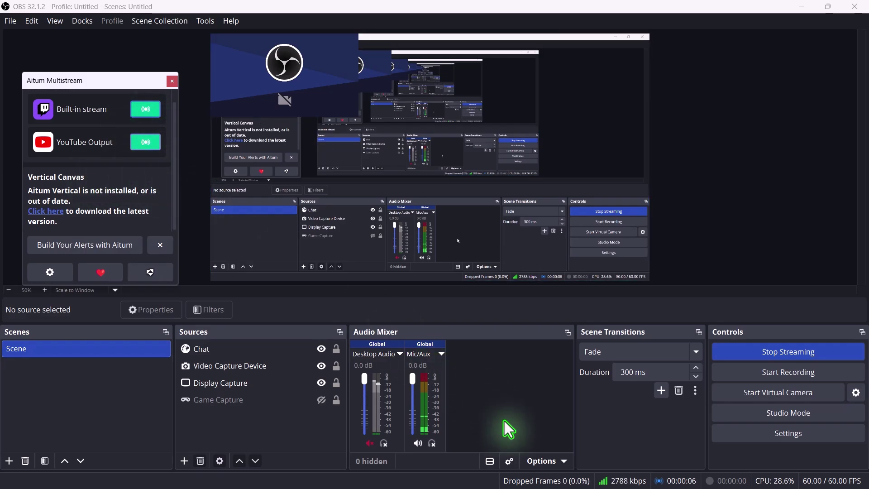
Check the live preview in YouTube Studio, and return to OBS Studio to start the Kick output
click(568, 480)
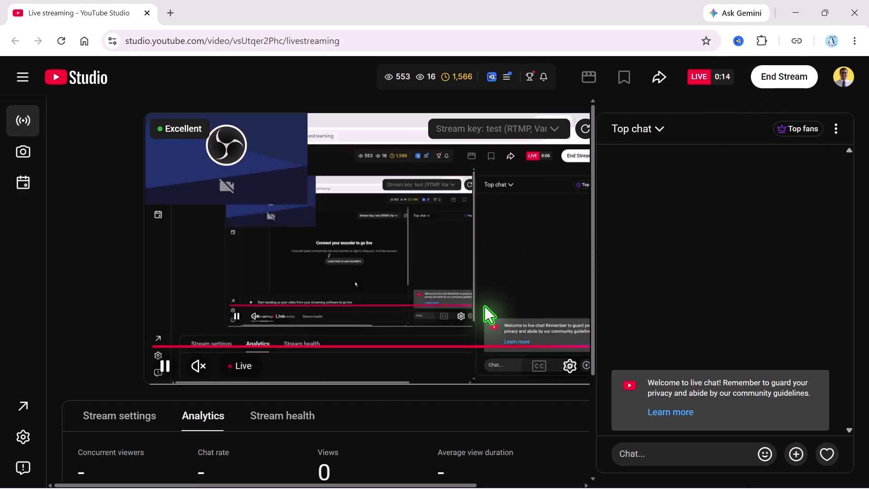
key(alt+Tab)
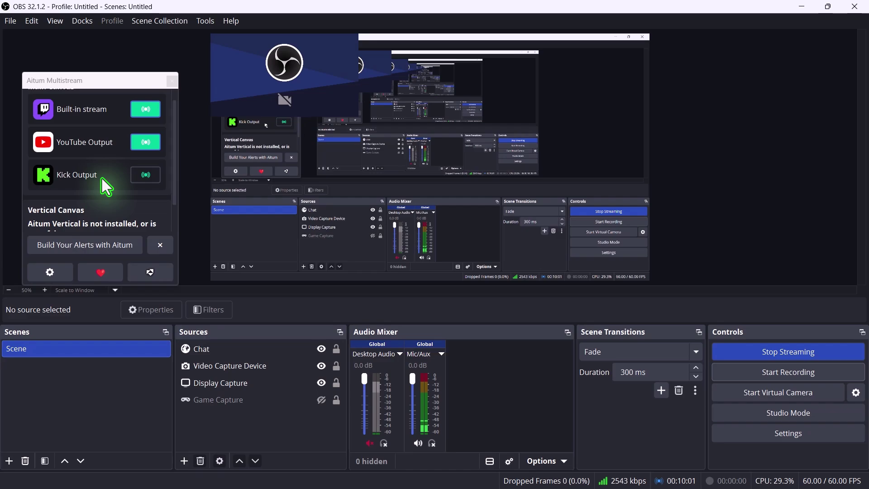
click(142, 177)
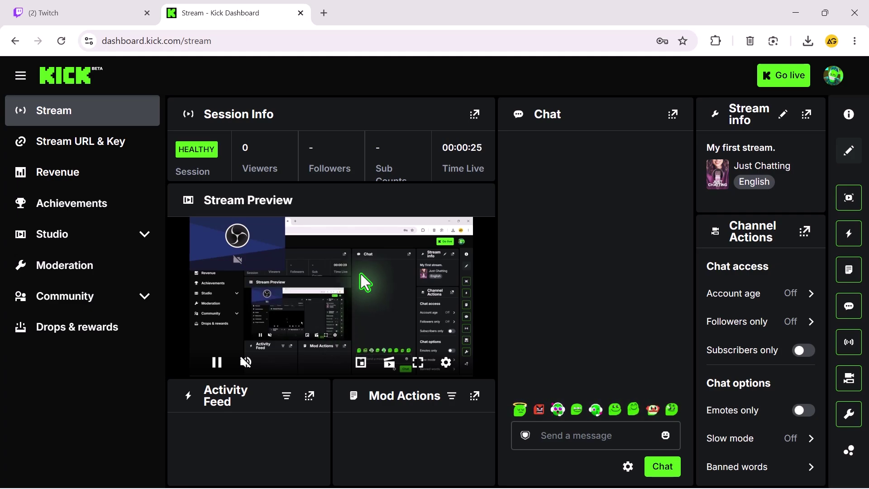
Check the live stream previews in the Kick dashboard, Twitch Stream Manager and YouTube Studio
click(78, 13)
key(alt+Tab)
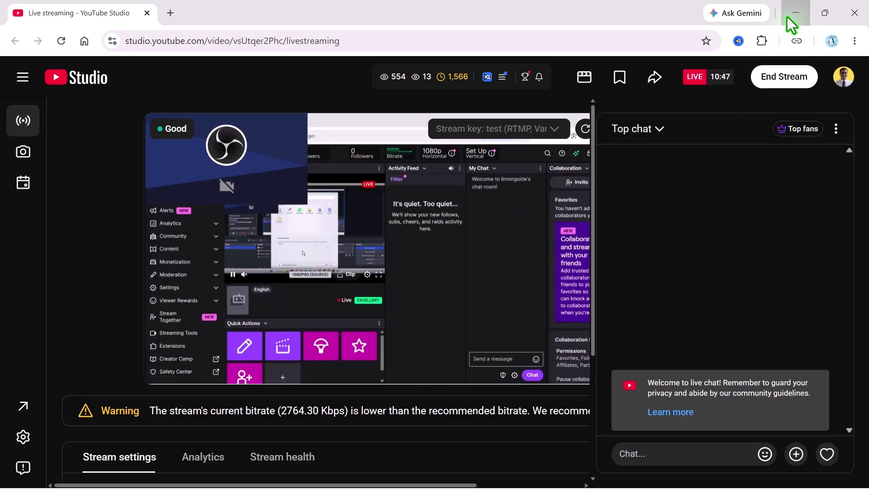
click(787, 18)
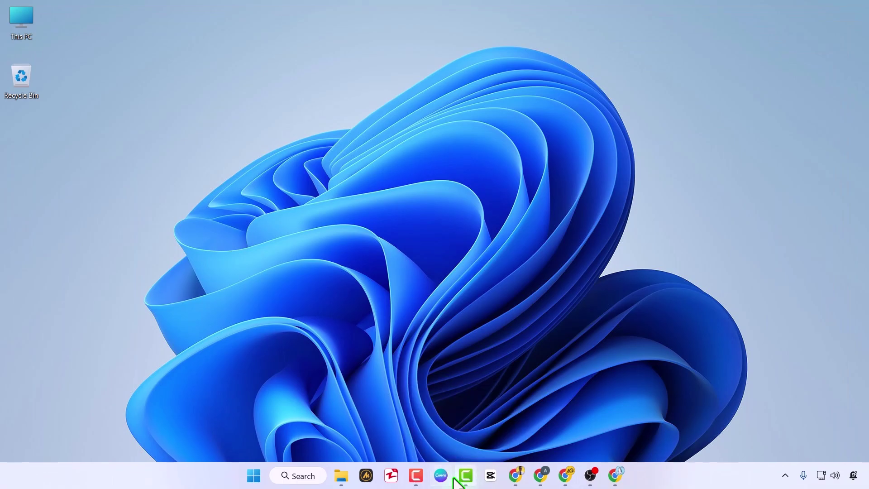
mouse_move(414, 480)
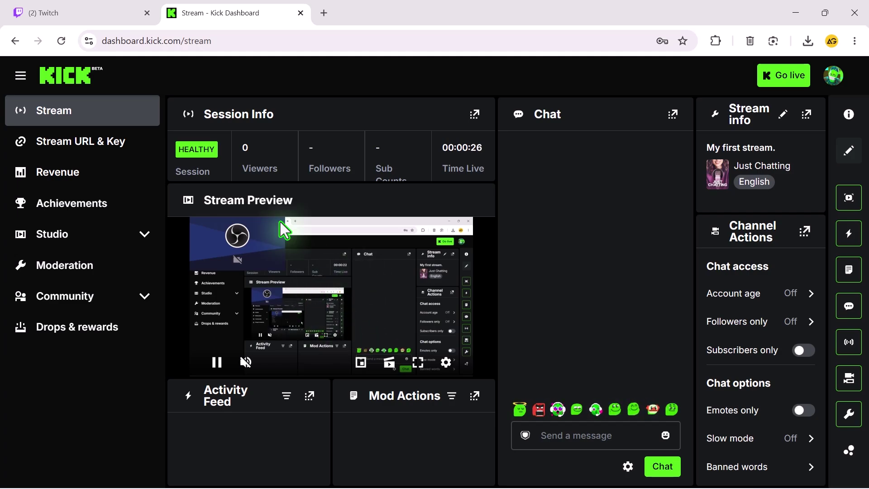
click(77, 13)
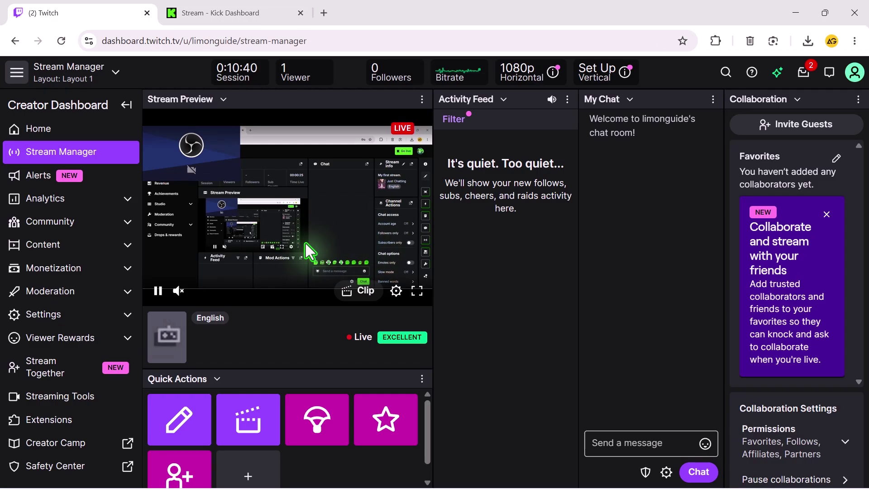
key(alt+Tab)
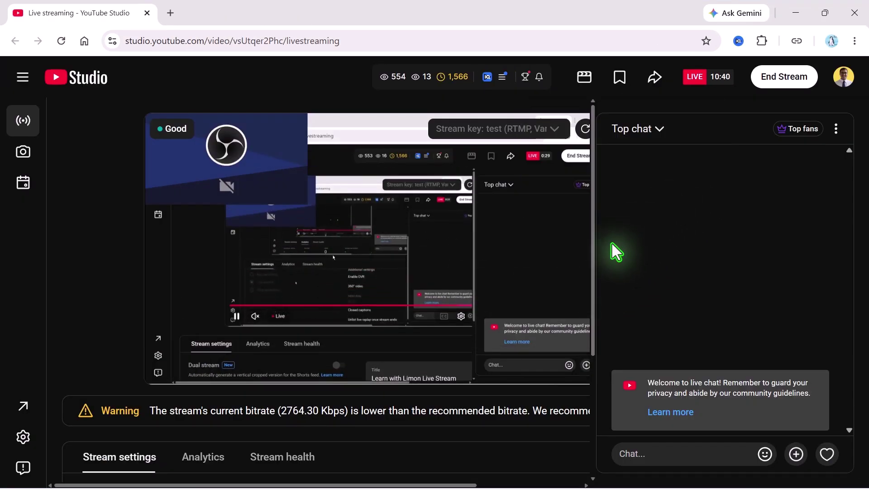